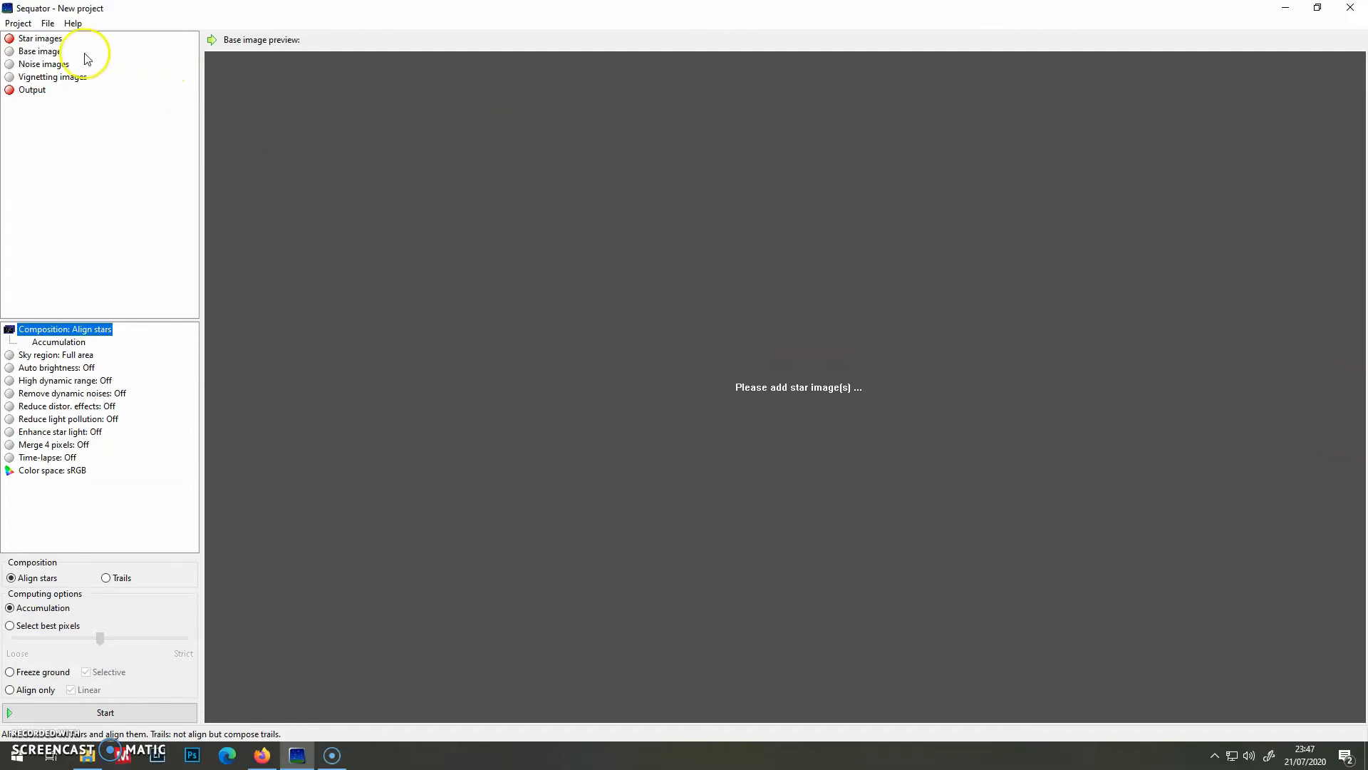
Load the raw photos DSC_8091 through DSC_8100 from the tuto voie lactée folder as star images.
click(51, 38)
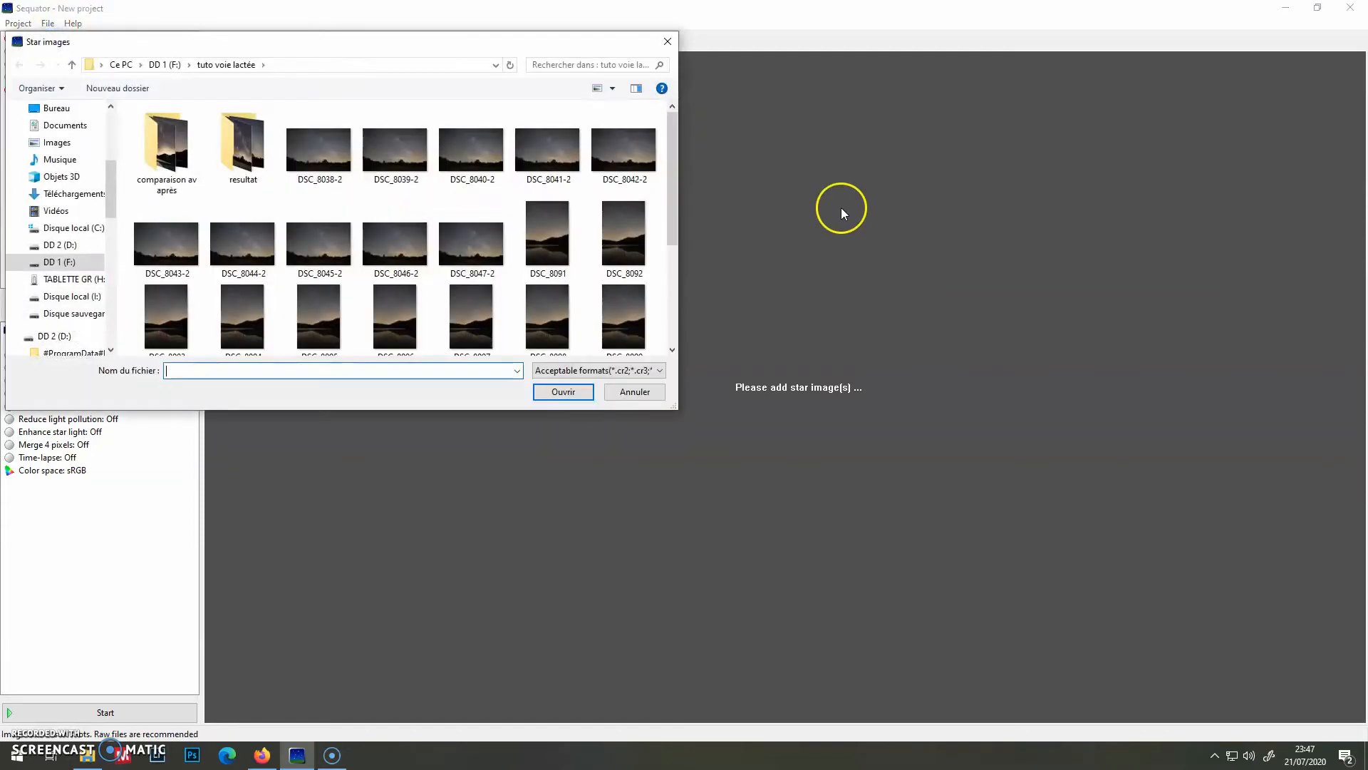
drag(672, 203, 670, 242)
click(555, 166)
click(553, 166)
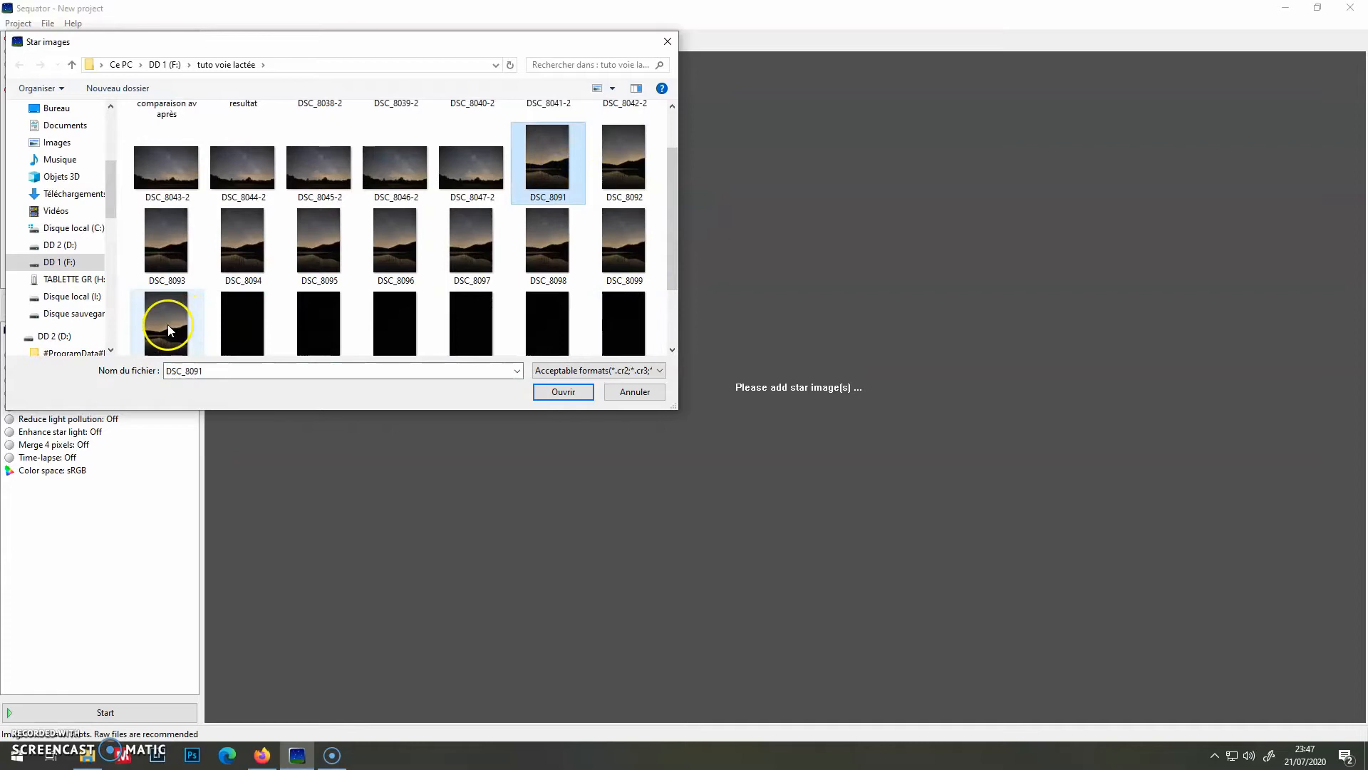
shift+click(168, 324)
click(560, 396)
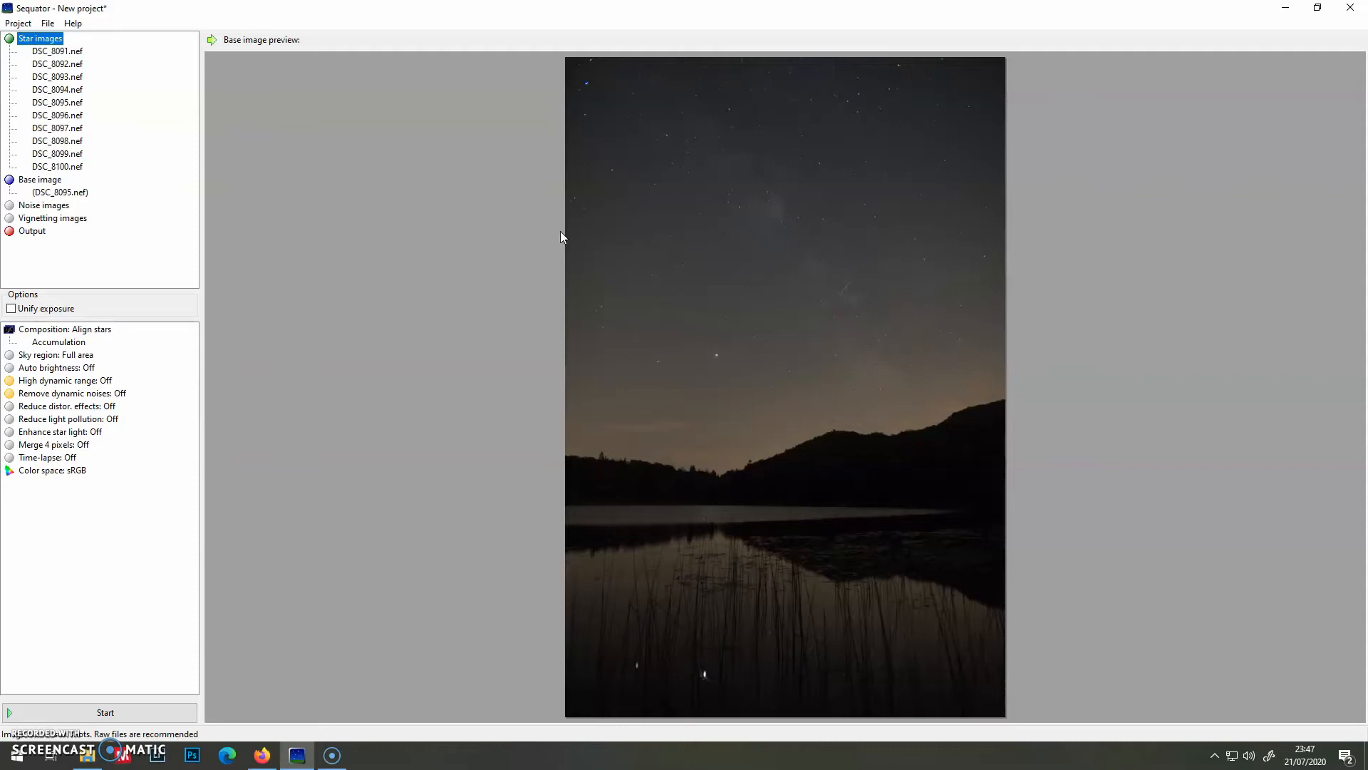
Load the black frames DSC_8101 through DSC_8110 as noise images.
double_click(44, 205)
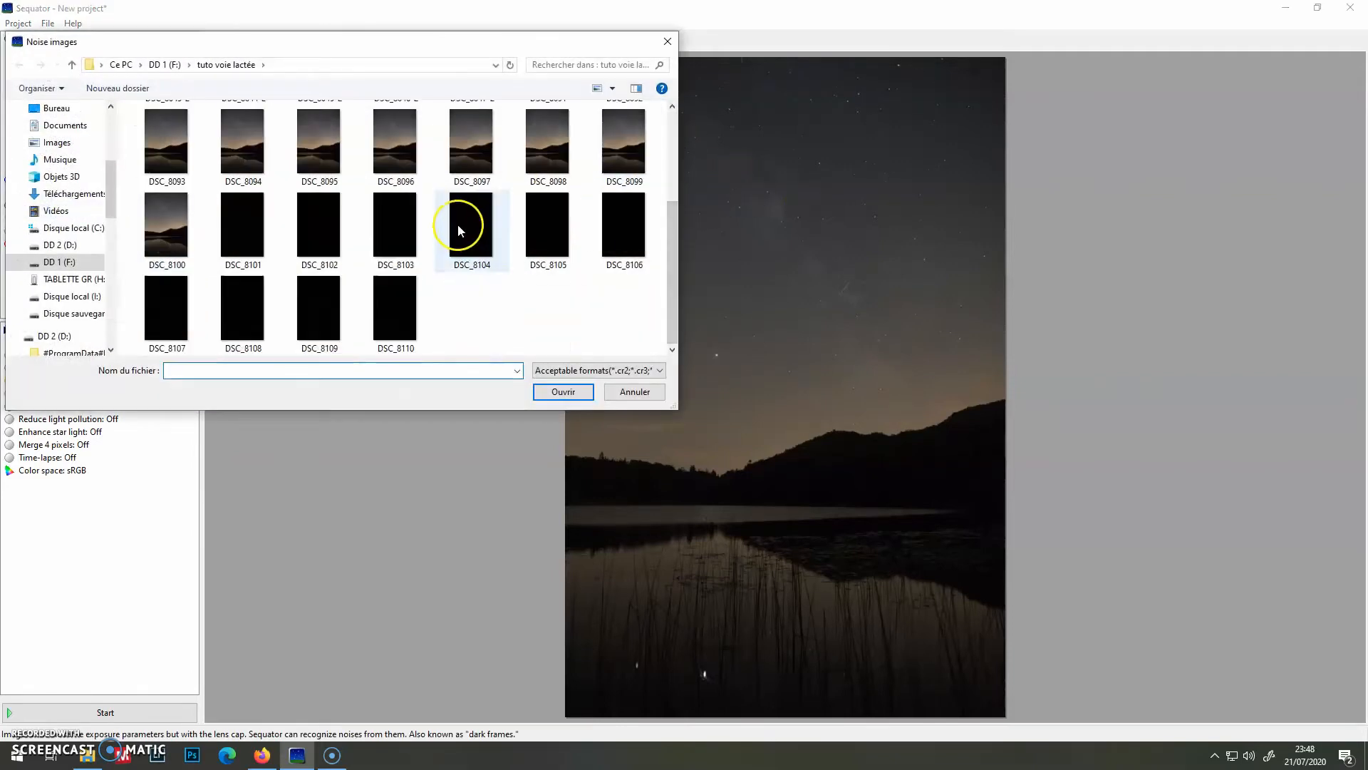
click(248, 232)
shift+click(393, 315)
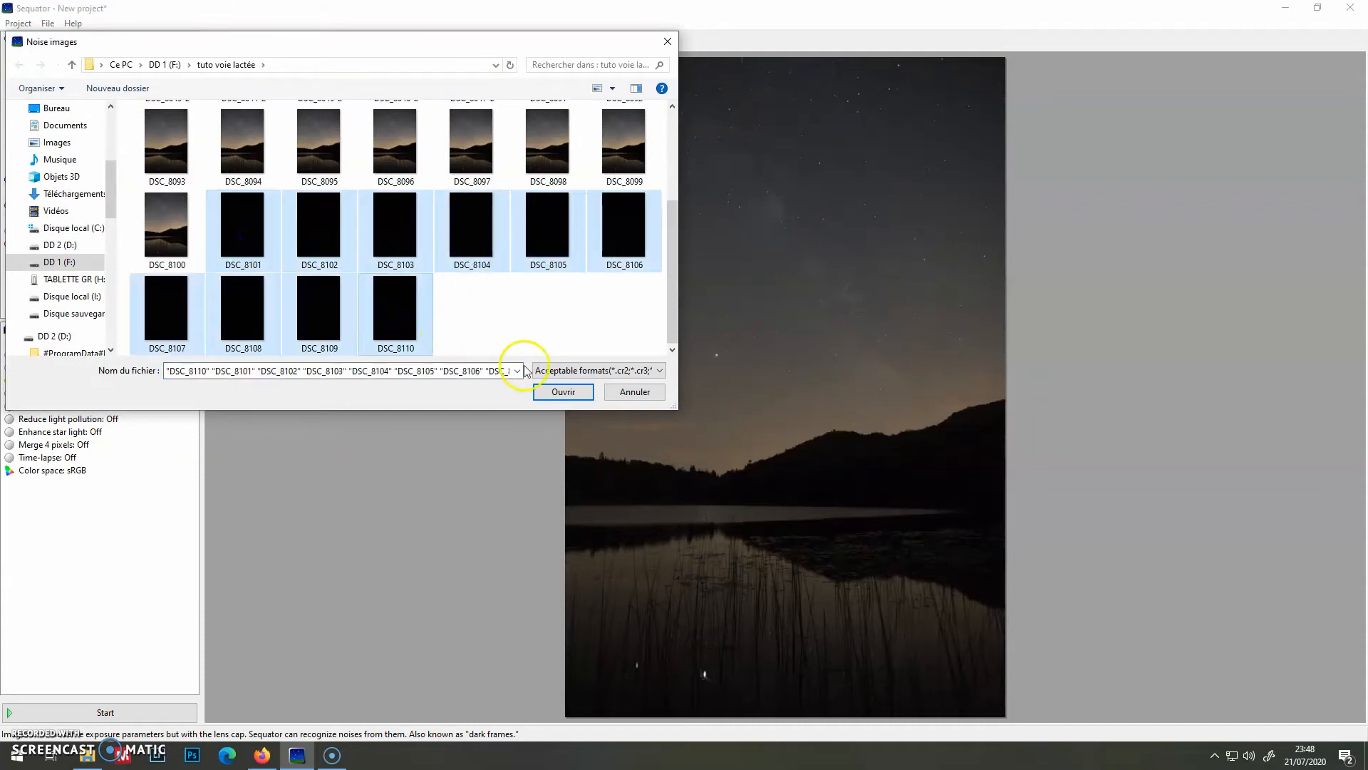
click(554, 390)
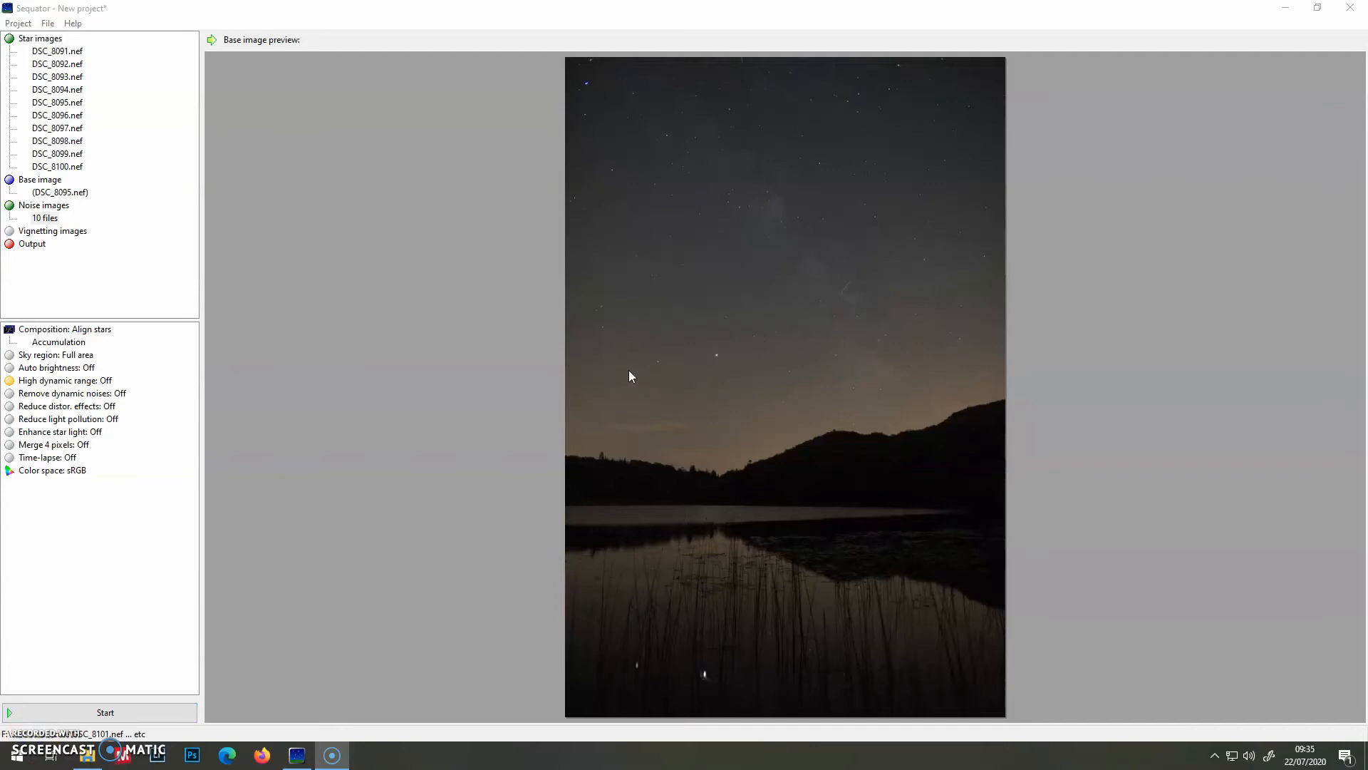
Set the output to an uncompressed TIFF file named "photo finale sequator" at the root of the DD 1 (F:) drive.
click(32, 244)
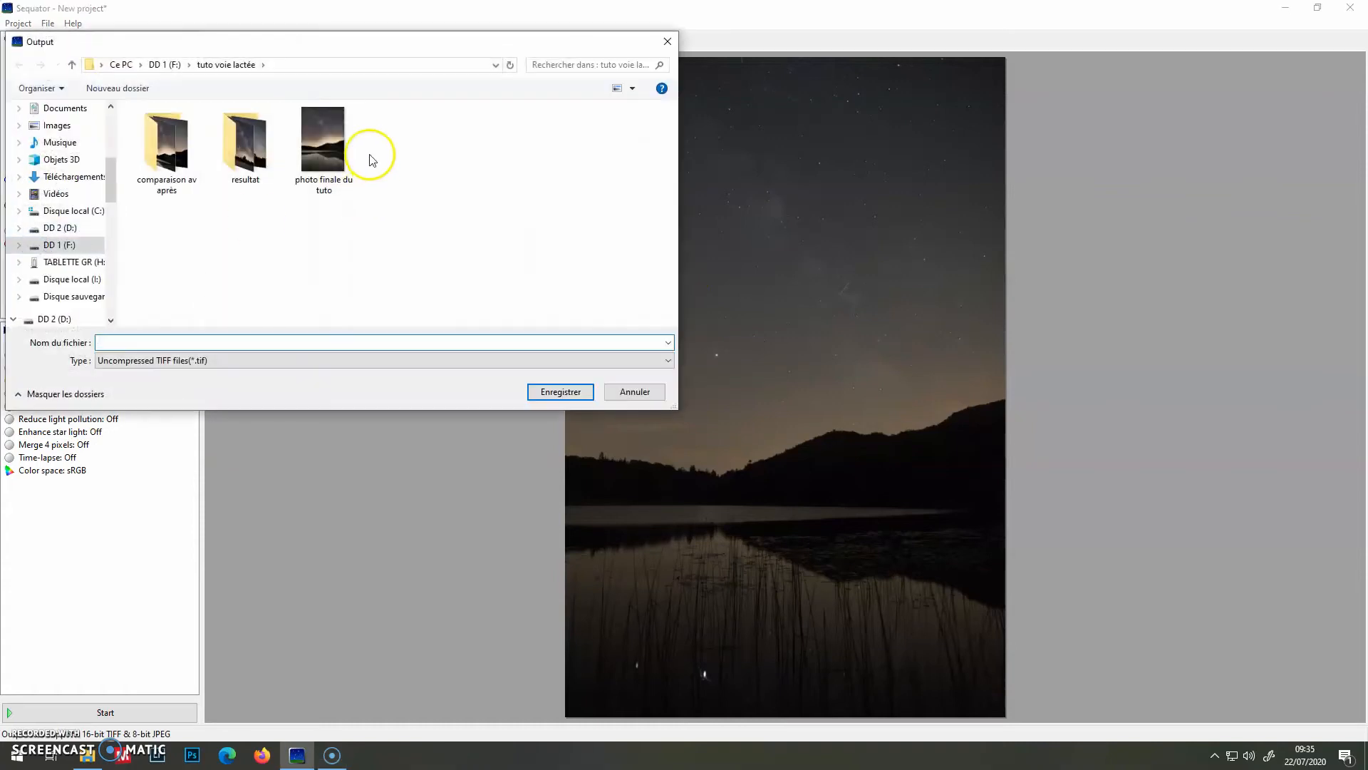
click(164, 65)
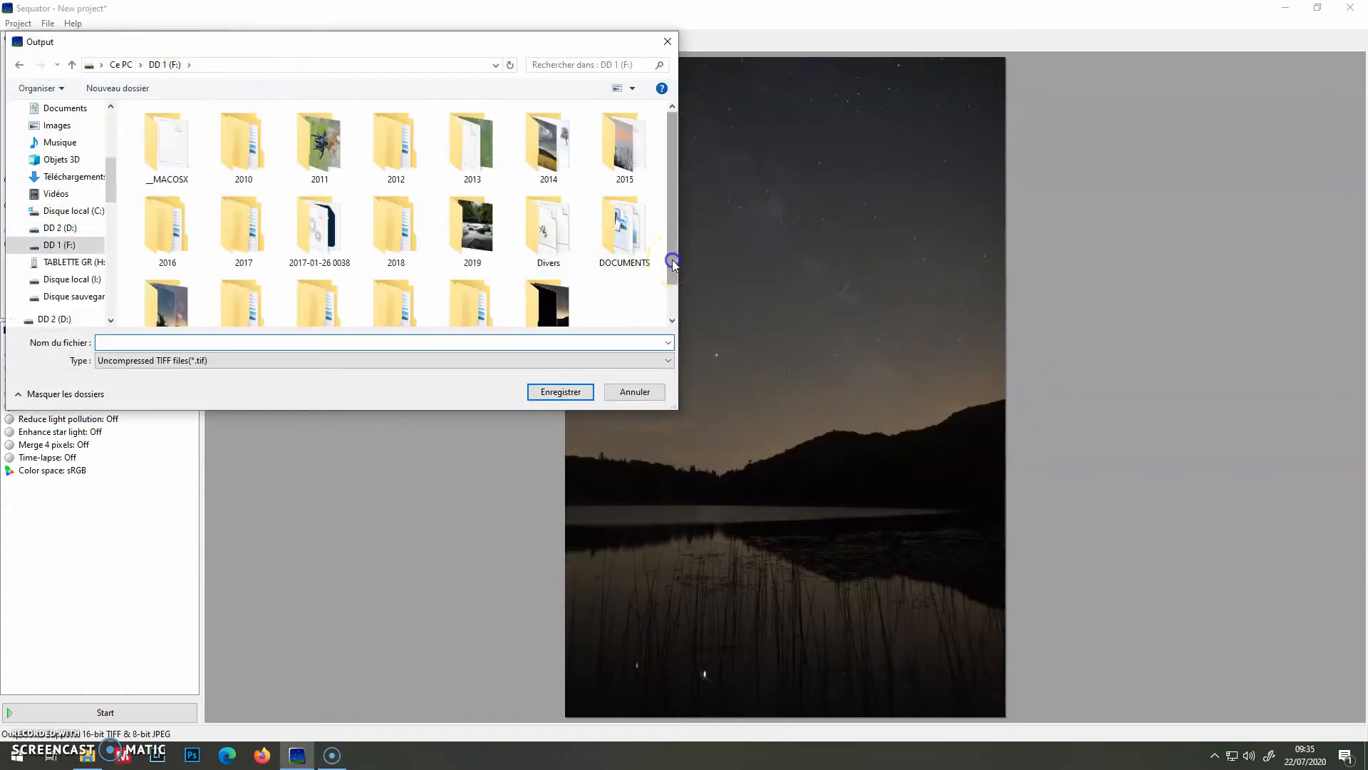
drag(673, 260, 672, 296)
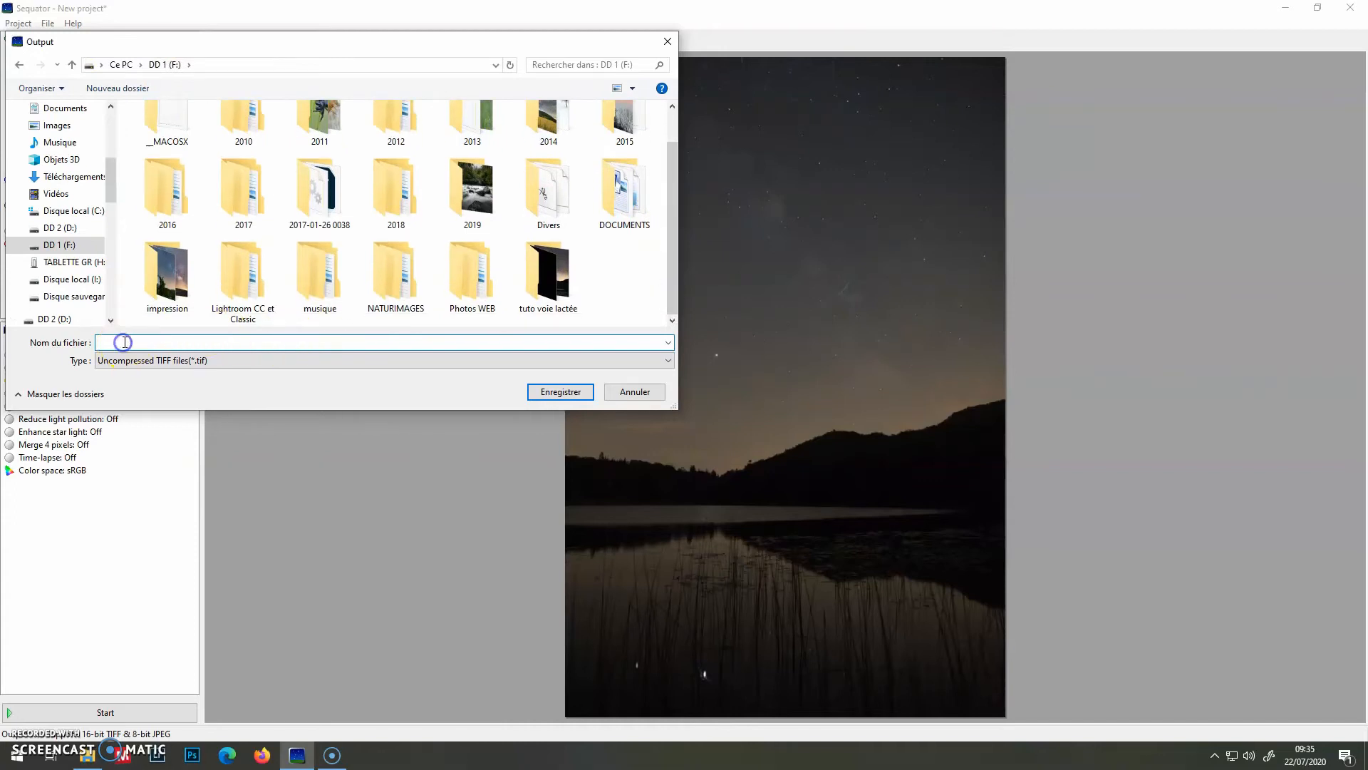
text(p)
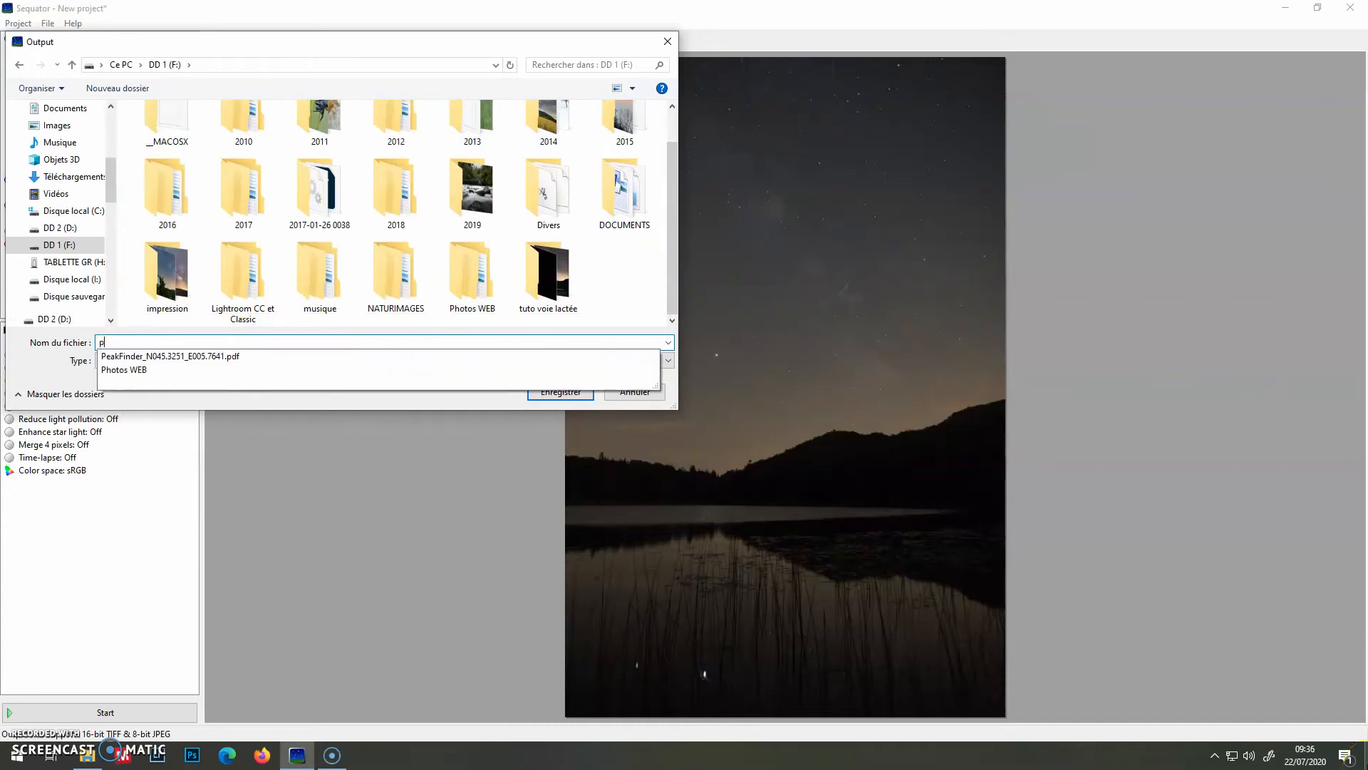
text(hoto finale sequator)
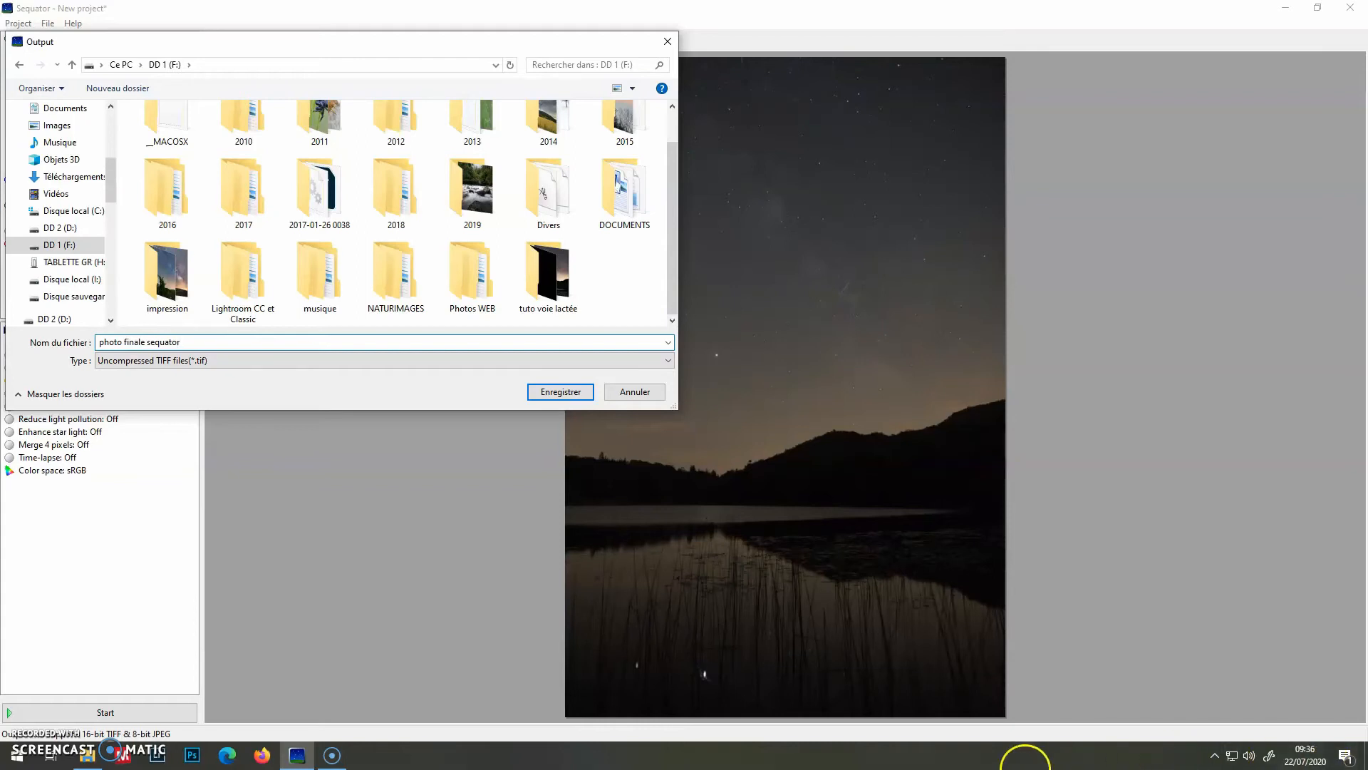
click(567, 391)
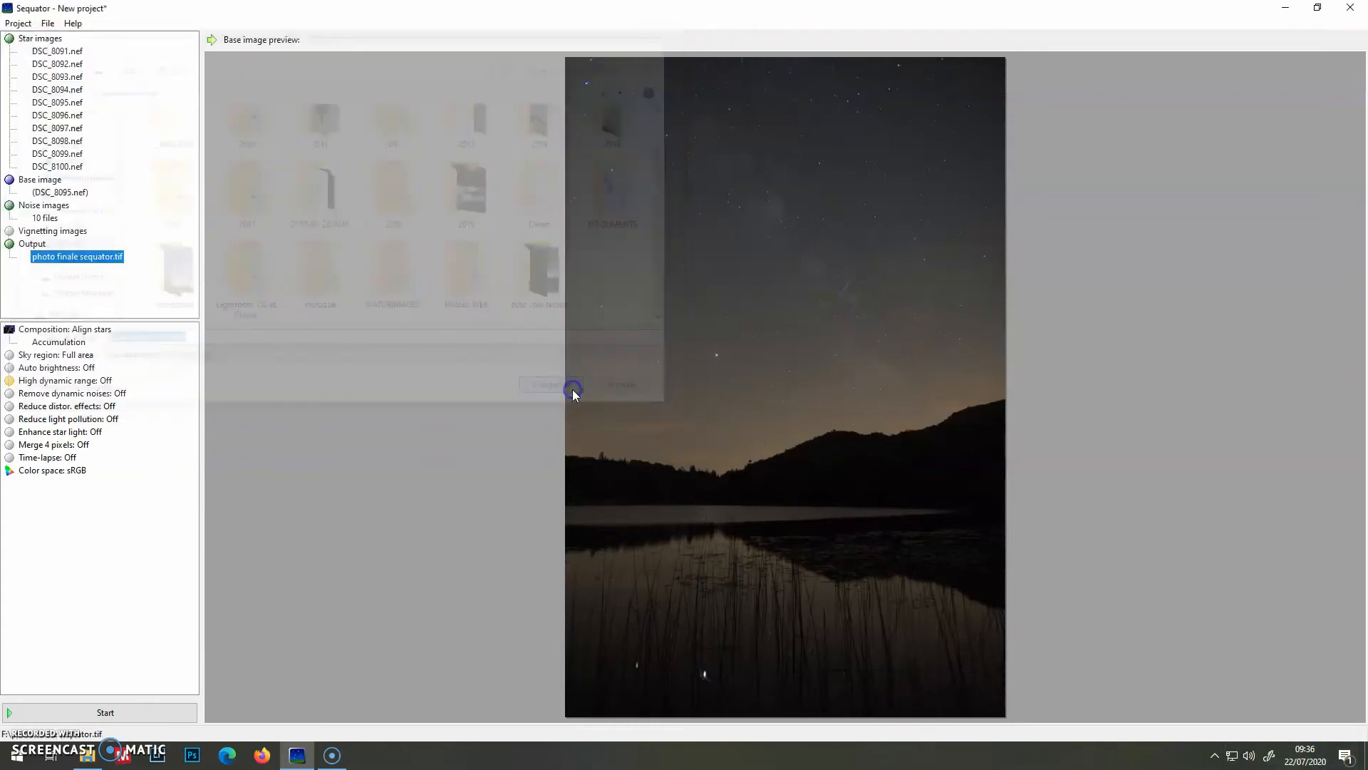
Set the star-alignment computing option to Freeze ground and brush an irregular sky-region mask over the whole sky down to the ridge line.
click(66, 345)
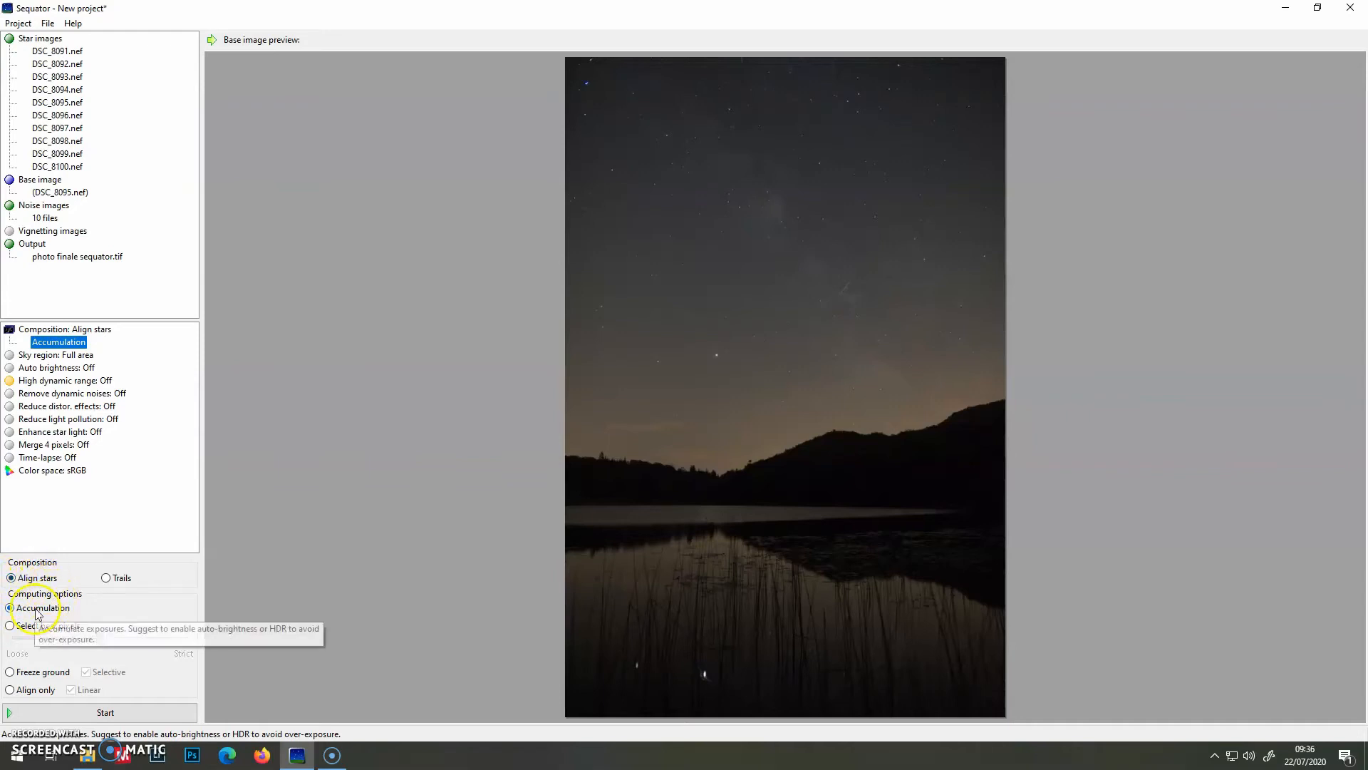
click(10, 672)
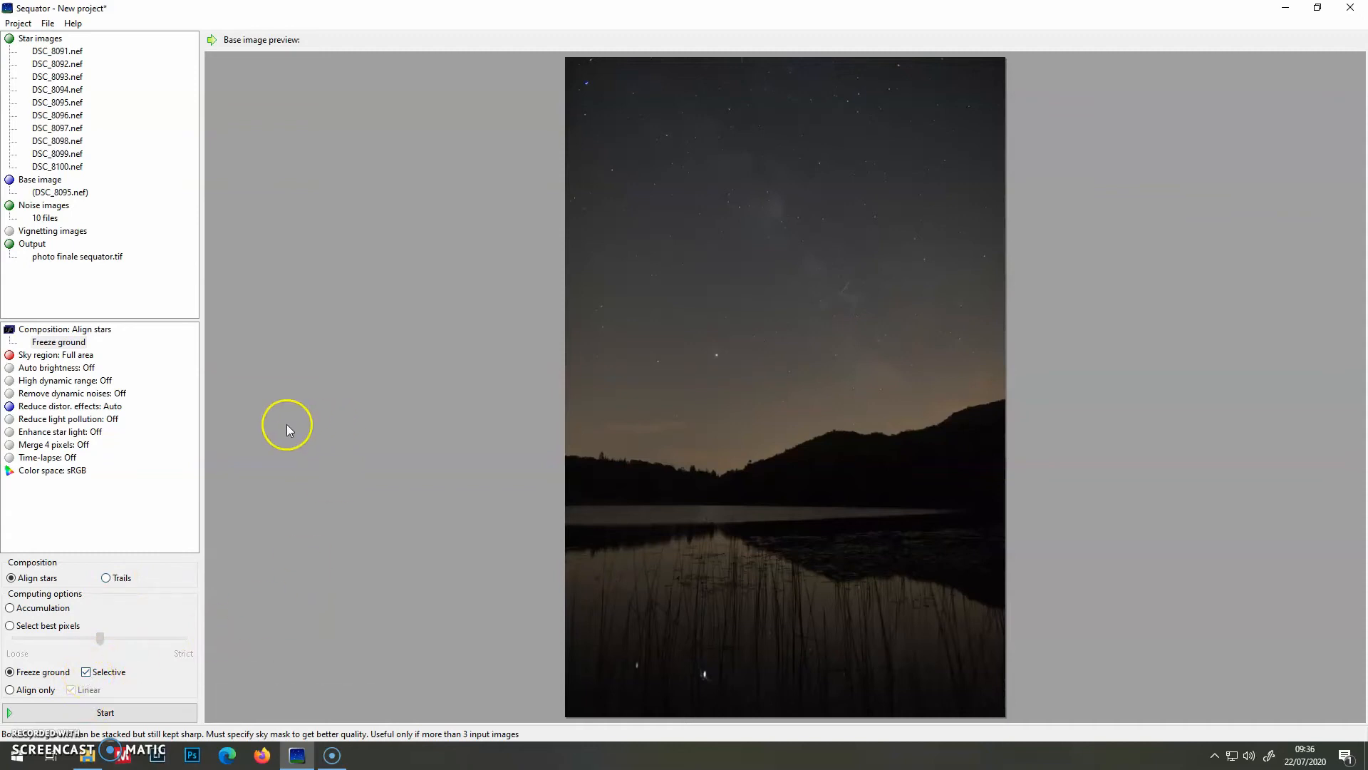
click(48, 355)
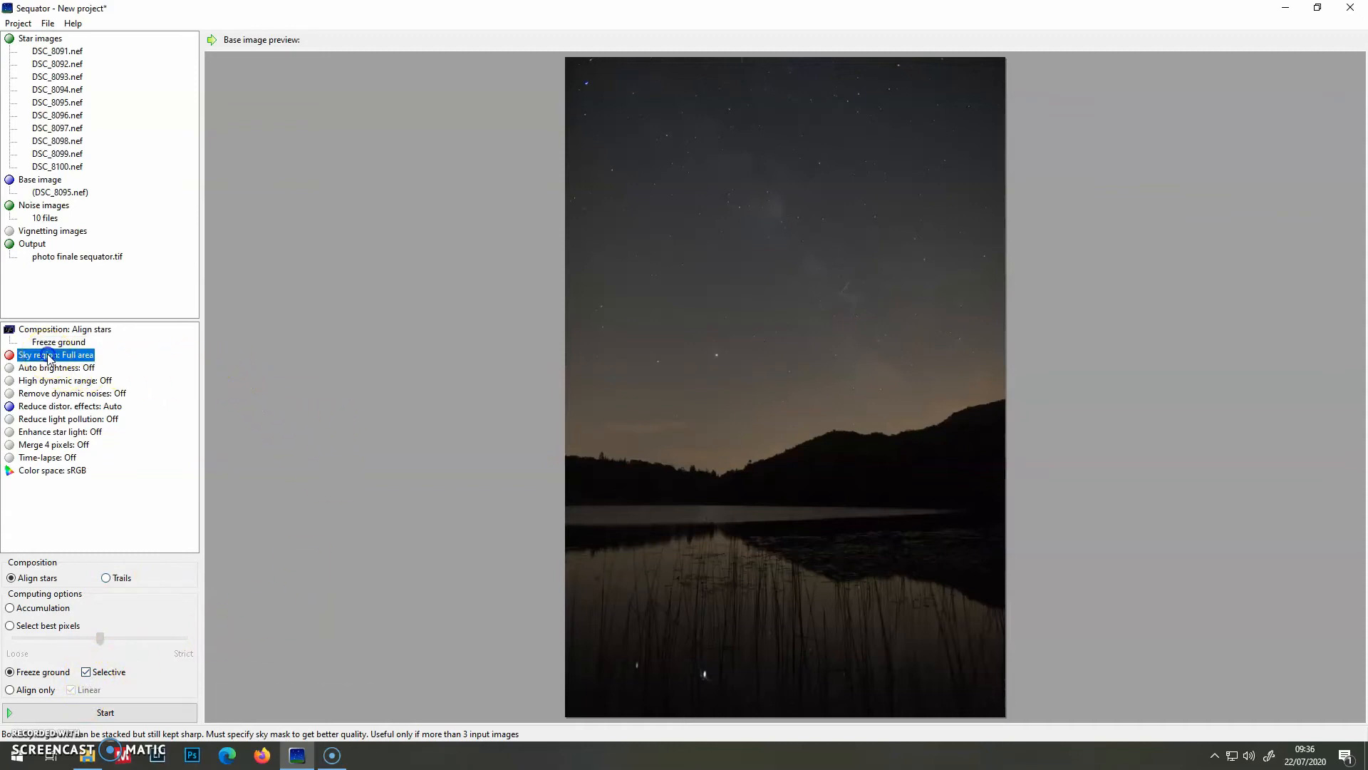
click(756, 296)
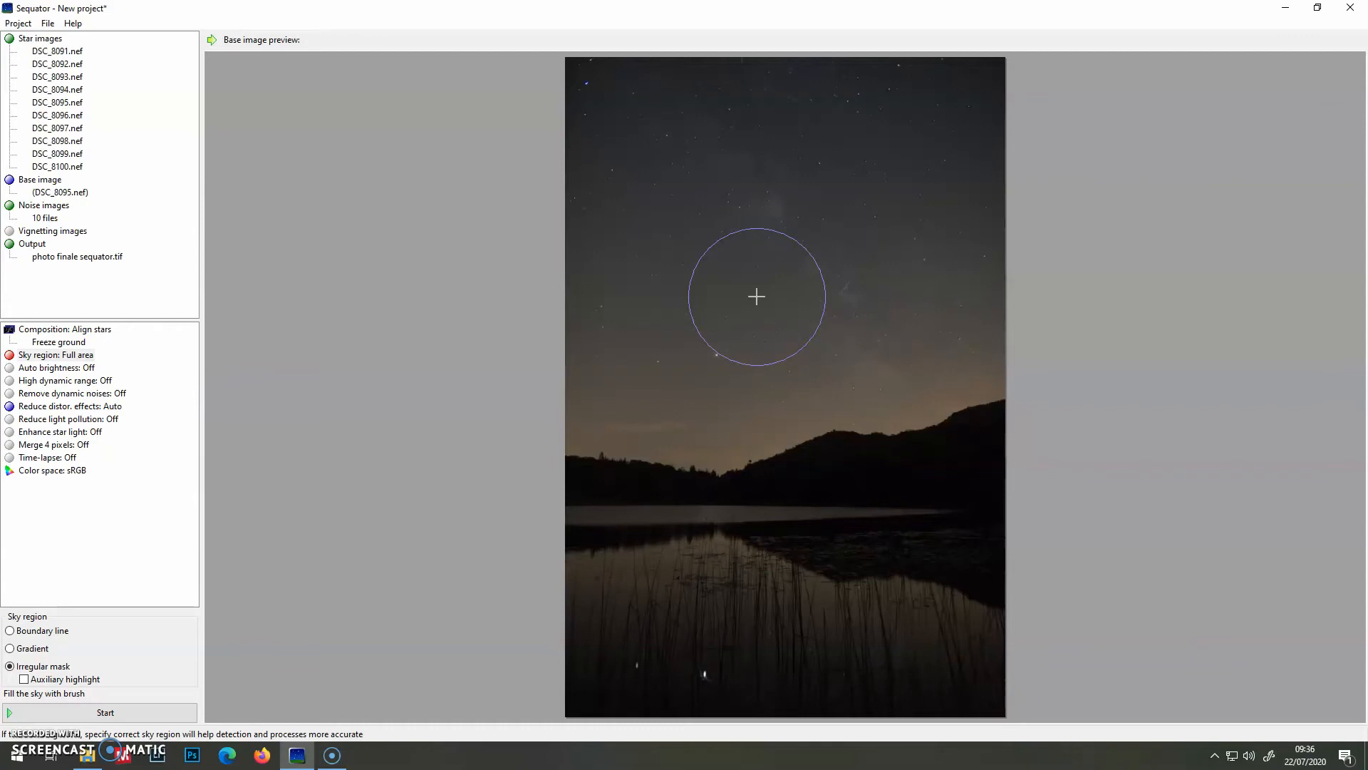
mouse_move(590, 100)
mouse_down()
mouse_move(994, 112)
mouse_move(993, 144)
mouse_move(974, 172)
mouse_move(605, 158)
mouse_move(556, 186)
mouse_move(554, 228)
mouse_move(974, 222)
mouse_move(970, 312)
mouse_move(579, 322)
mouse_move(583, 379)
mouse_move(719, 391)
mouse_move(851, 341)
mouse_move(889, 353)
mouse_move(977, 303)
mouse_up()
scroll(800, 248, up, 2)
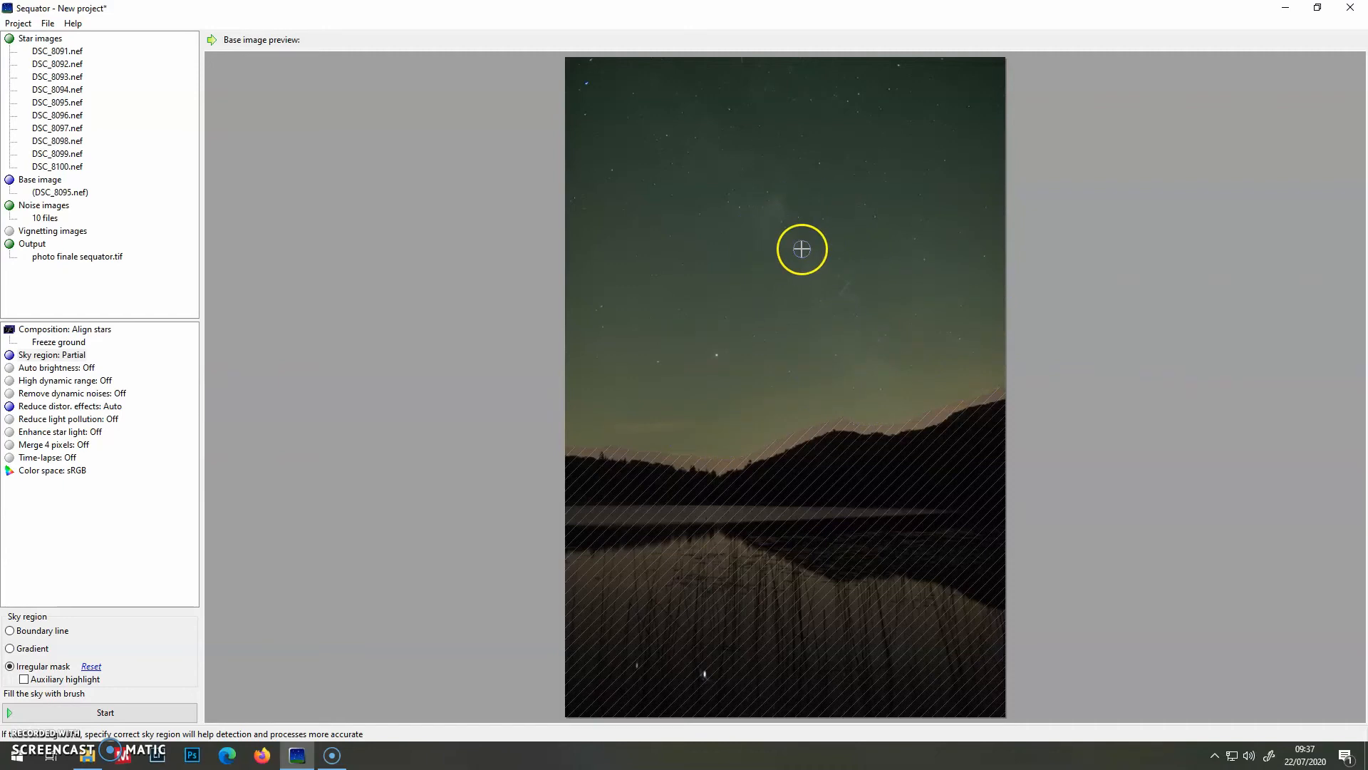
scroll(804, 248, down, 2)
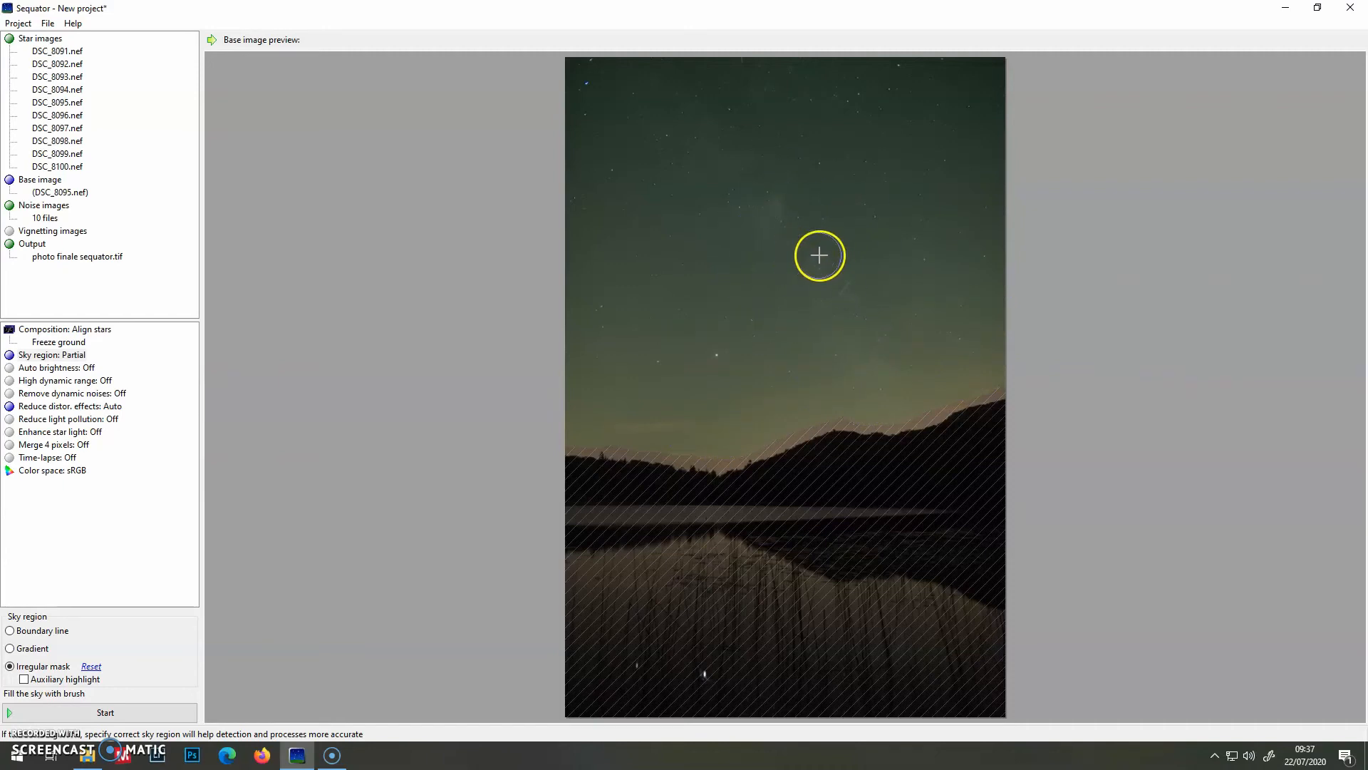
Brush a patch of sky mask onto the hilltop and erase it from the ground again.
drag(841, 420, 840, 422)
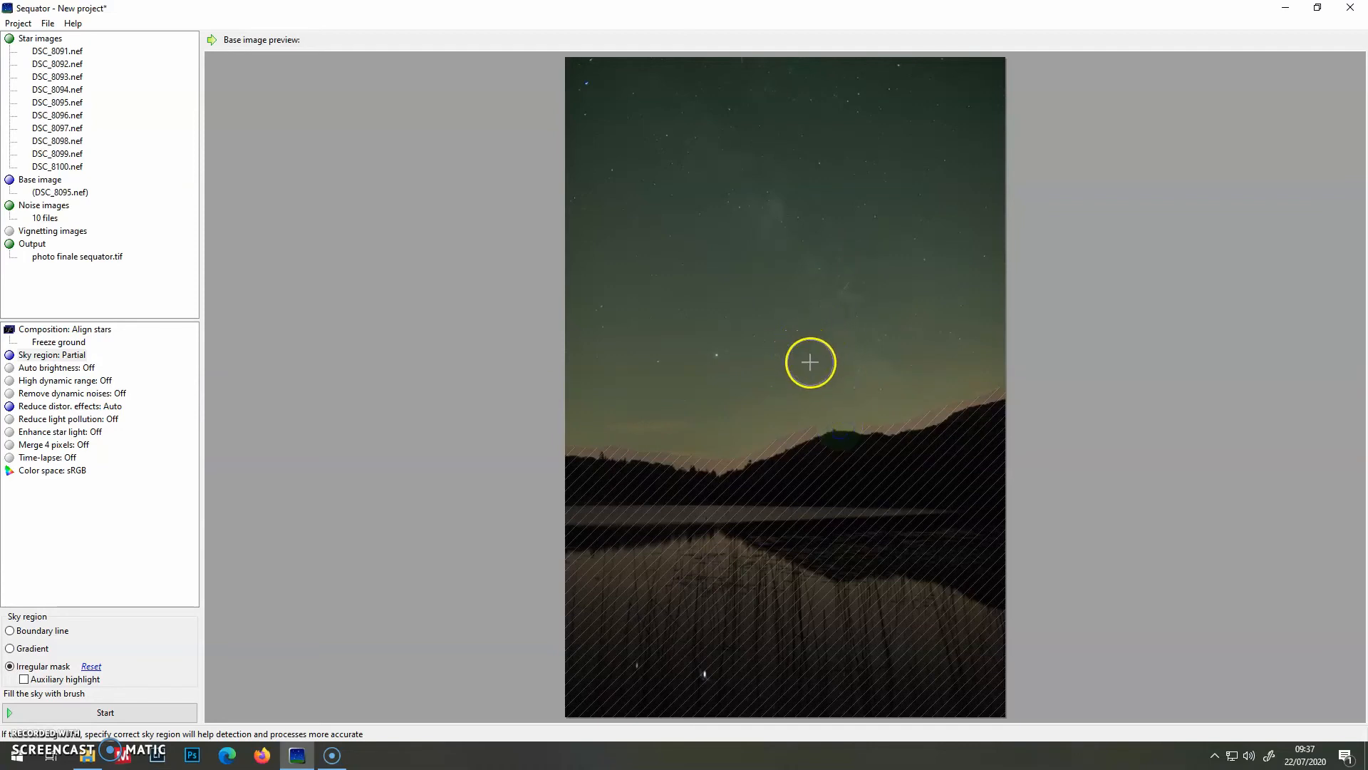
mouse_move(813, 467)
mouse_down()
mouse_move(862, 452)
mouse_move(825, 446)
mouse_move(830, 456)
mouse_up()
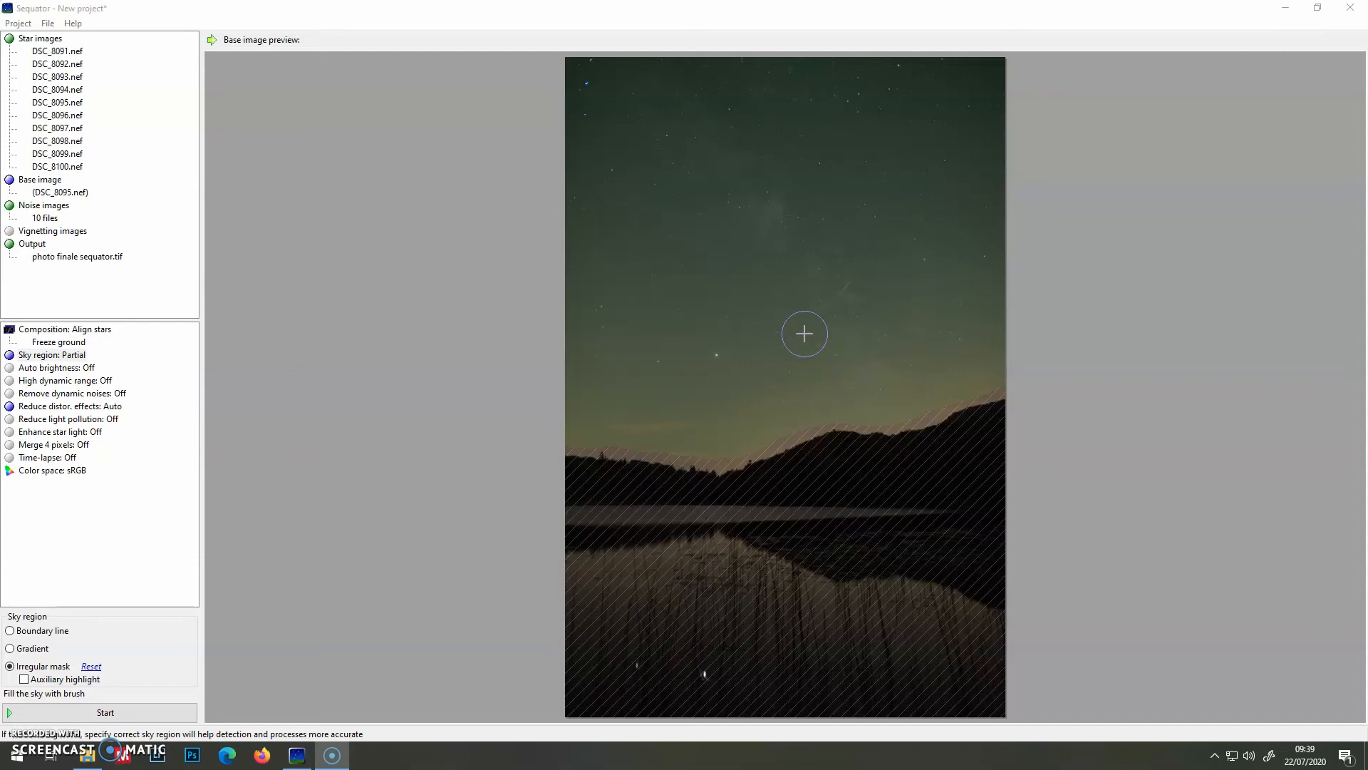
click(802, 312)
Turn on auto brightness and dynamic noise removal, and open the distortion reduction options.
click(22, 368)
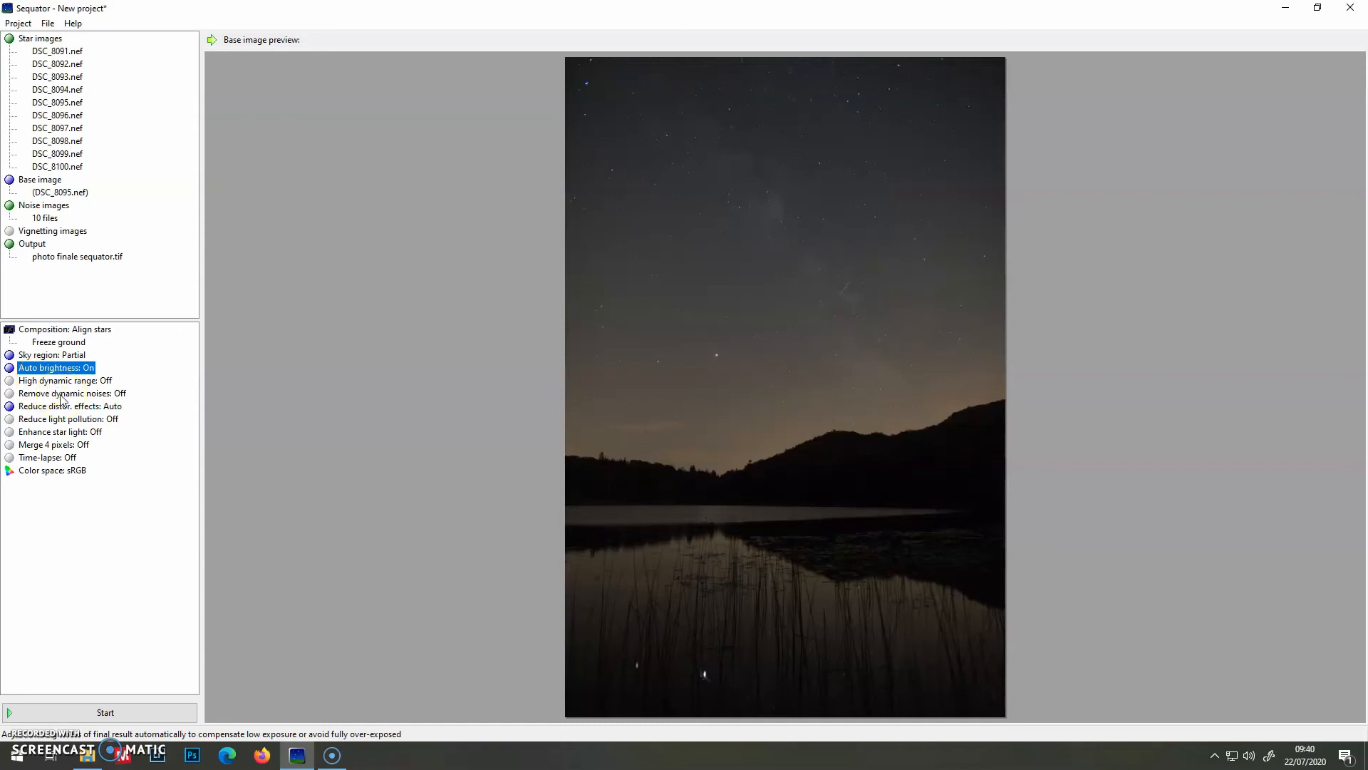
click(63, 394)
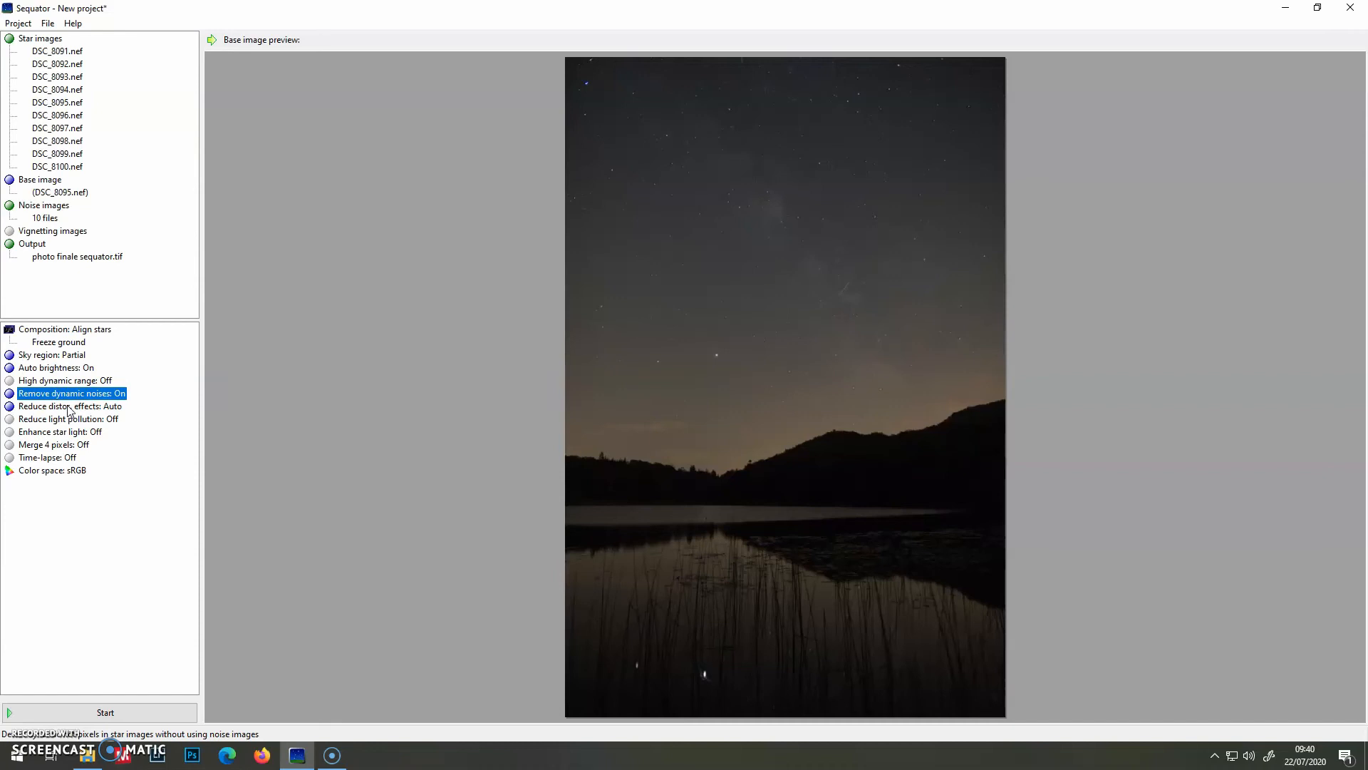
click(70, 407)
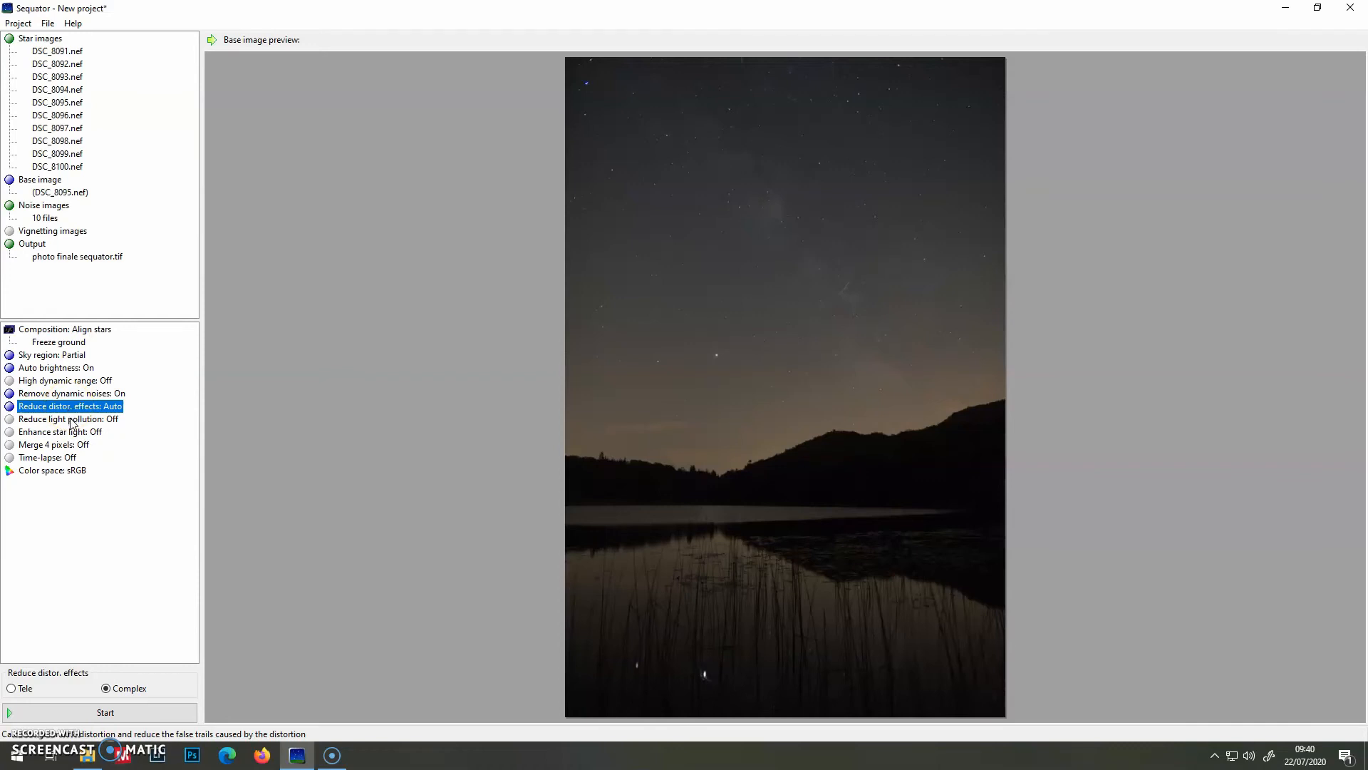
Enable light pollution reduction in Uneven mode with Intelligently-aggressive off and the strength midway between Weak and Strong.
click(72, 420)
click(106, 624)
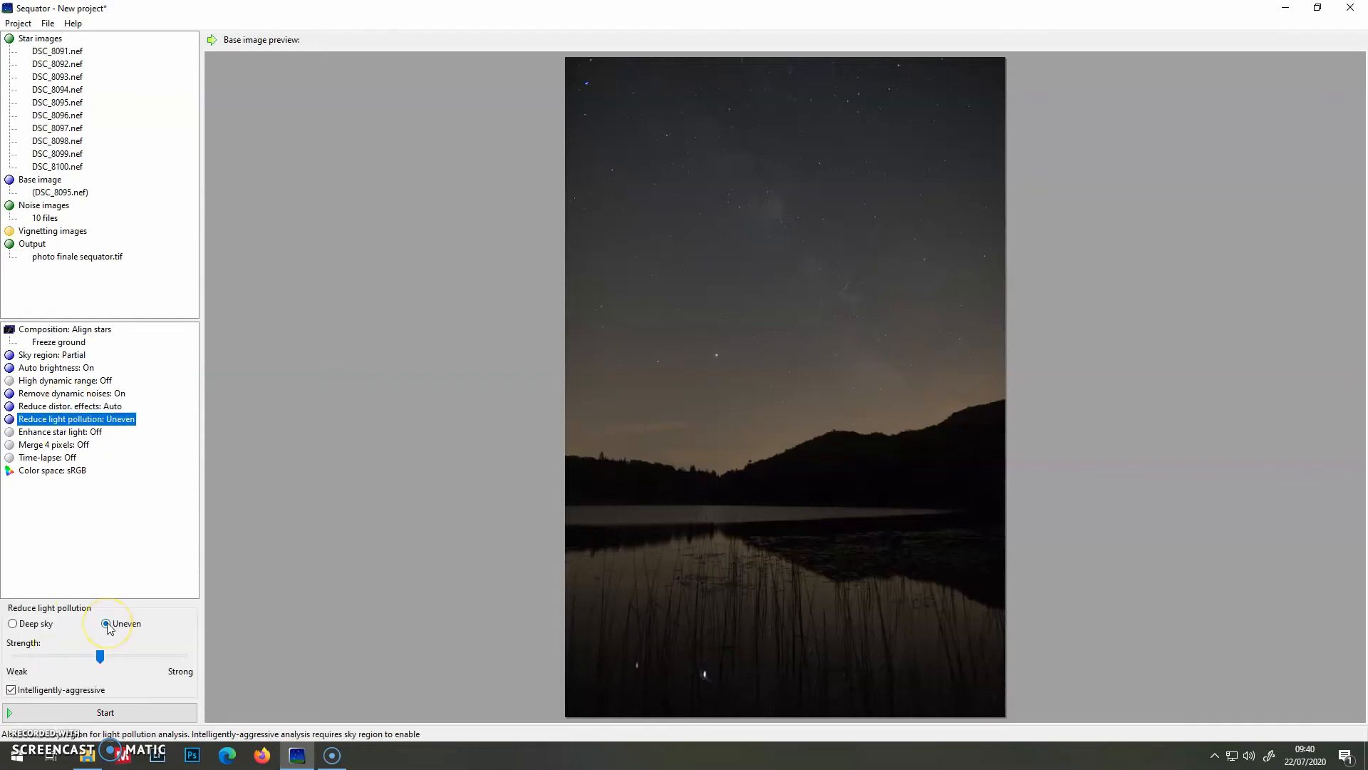
click(12, 691)
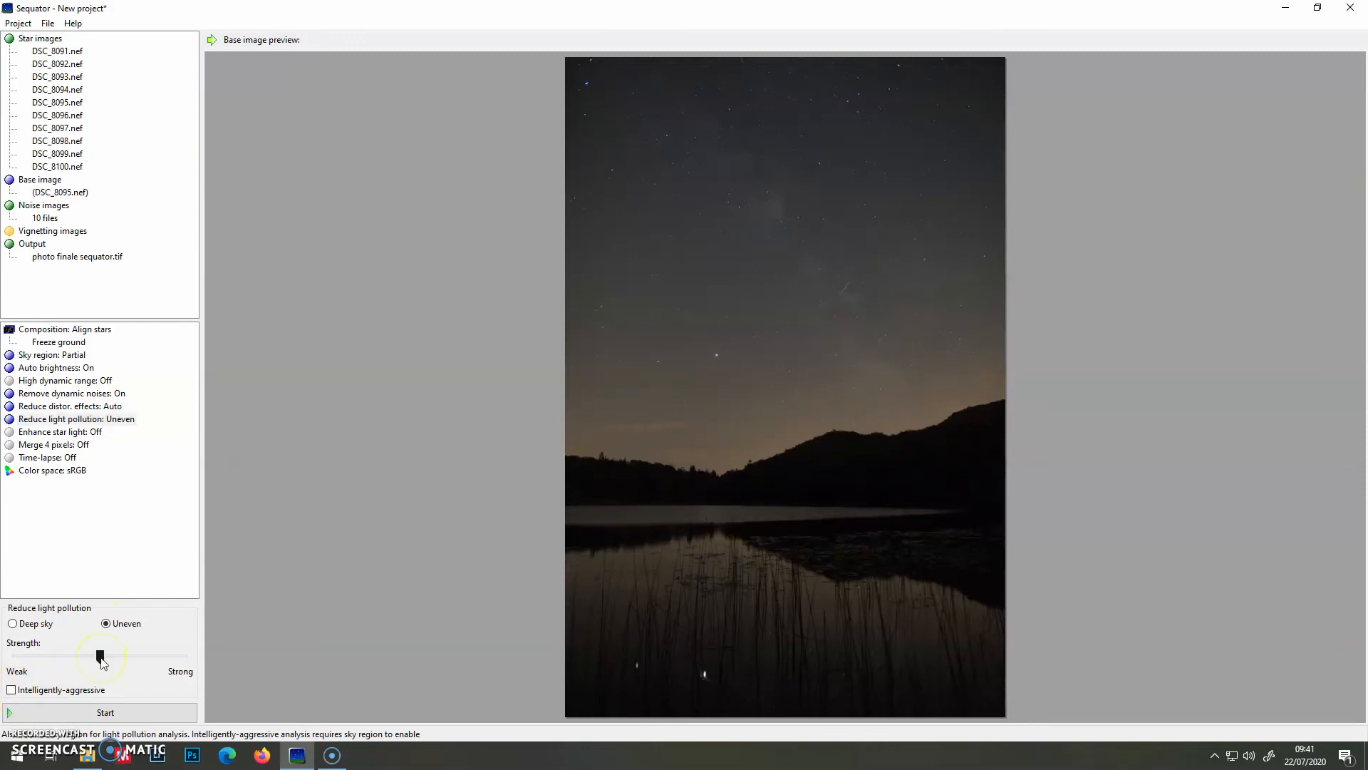
drag(99, 655, 189, 654)
drag(183, 655, 102, 659)
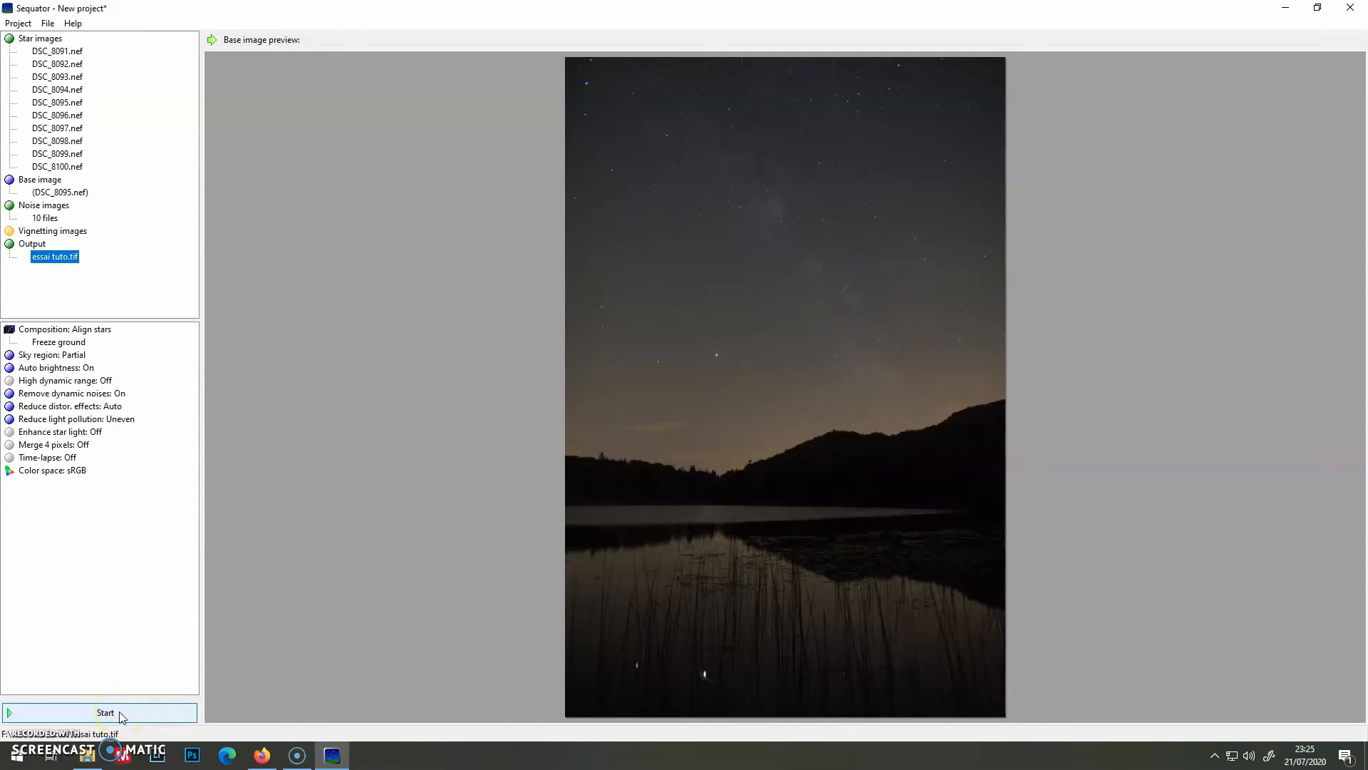
Run the stacking process to write the output image and close the processing log.
click(120, 715)
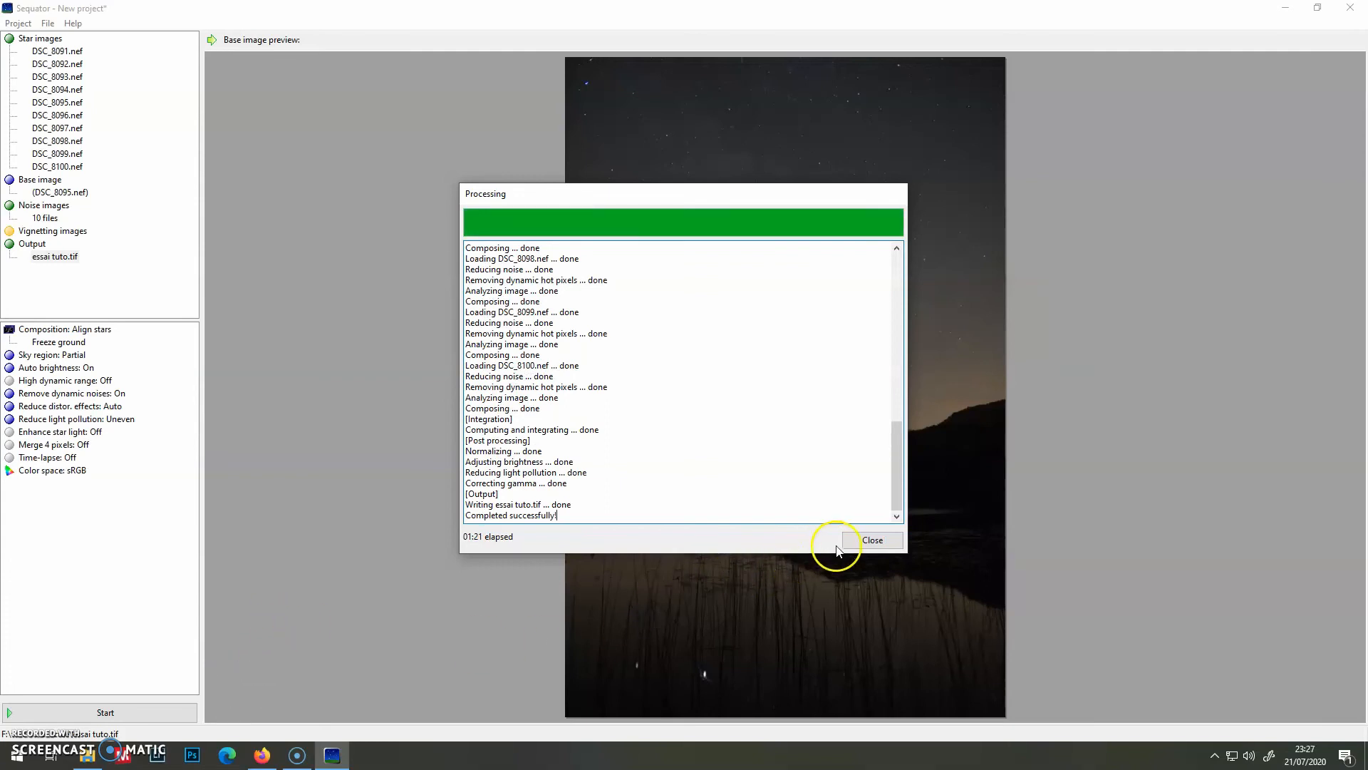
click(858, 540)
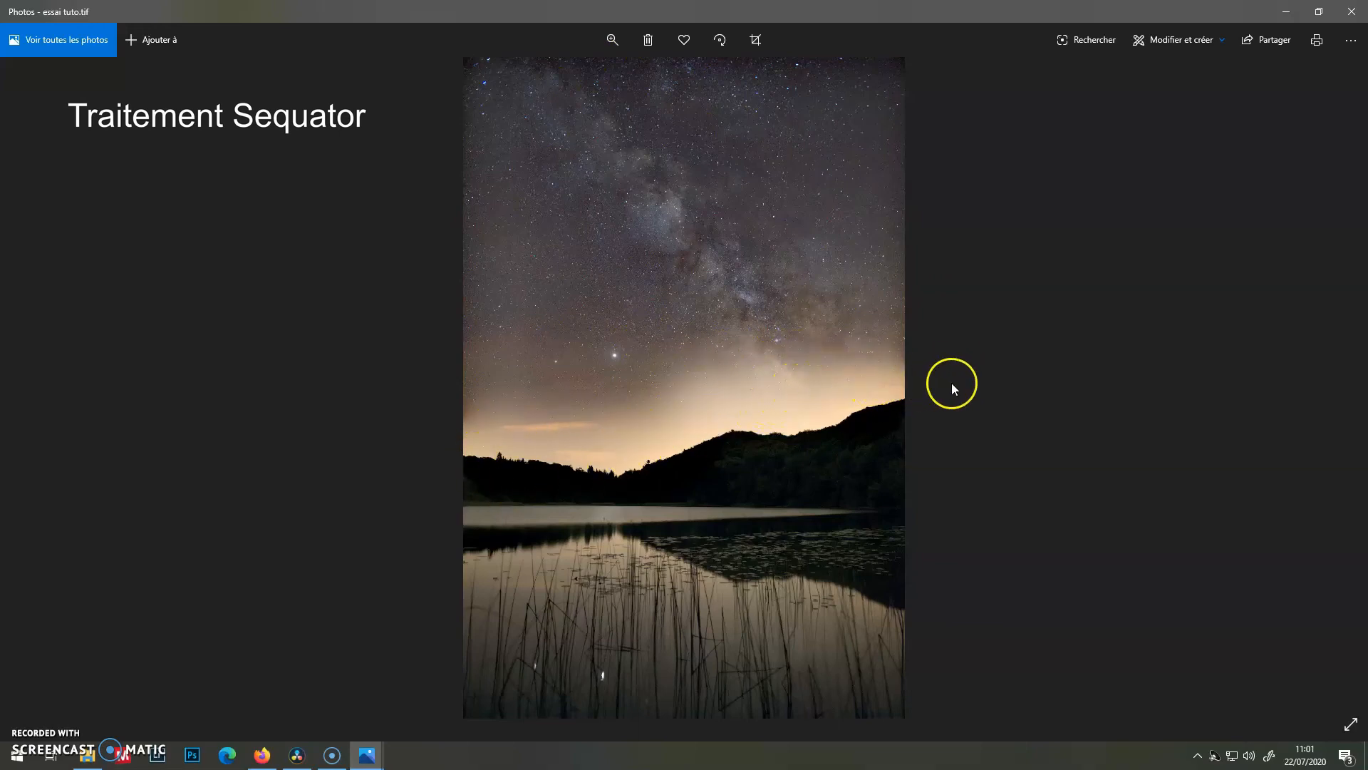
Show the image "traitement final dans LR.jpg" in Photos to compare it with the stacked result.
click(1323, 478)
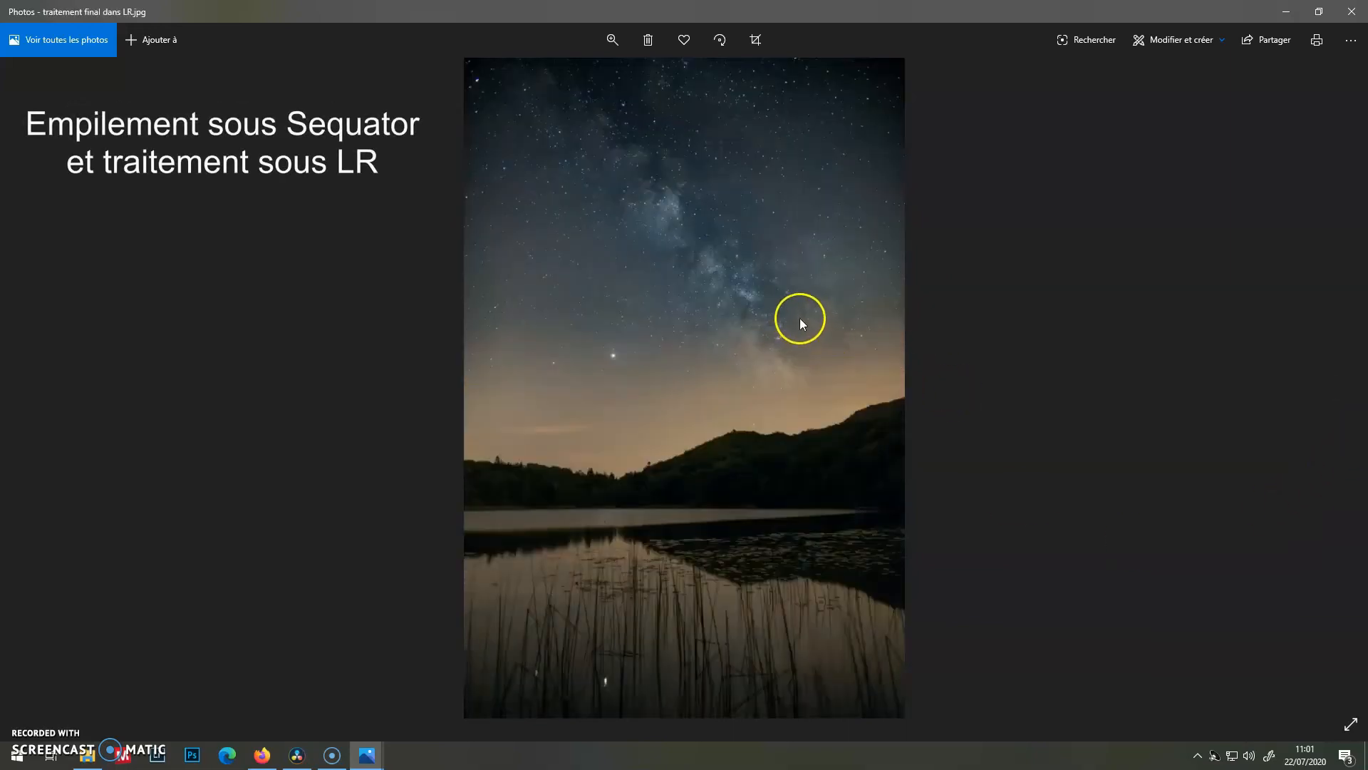